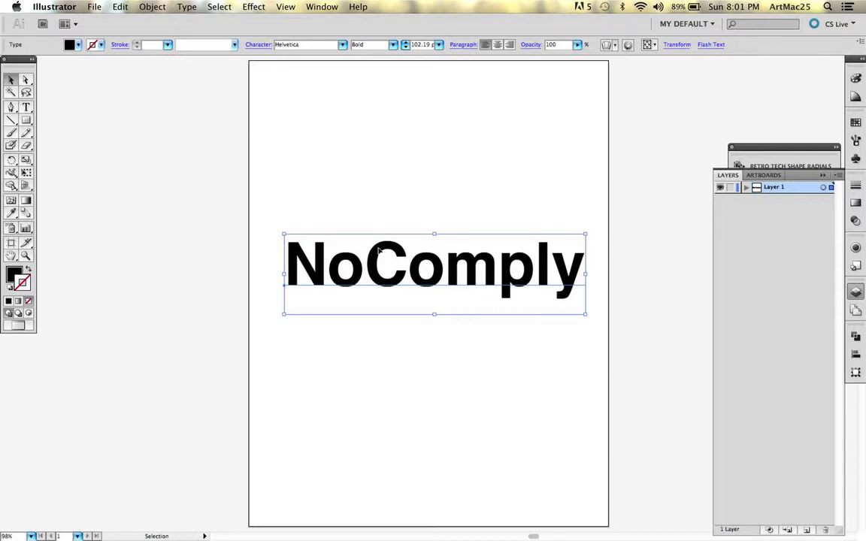
Step: Replace the "NoComply" text with "Members" and "Only" on two lines
double_click(379, 251)
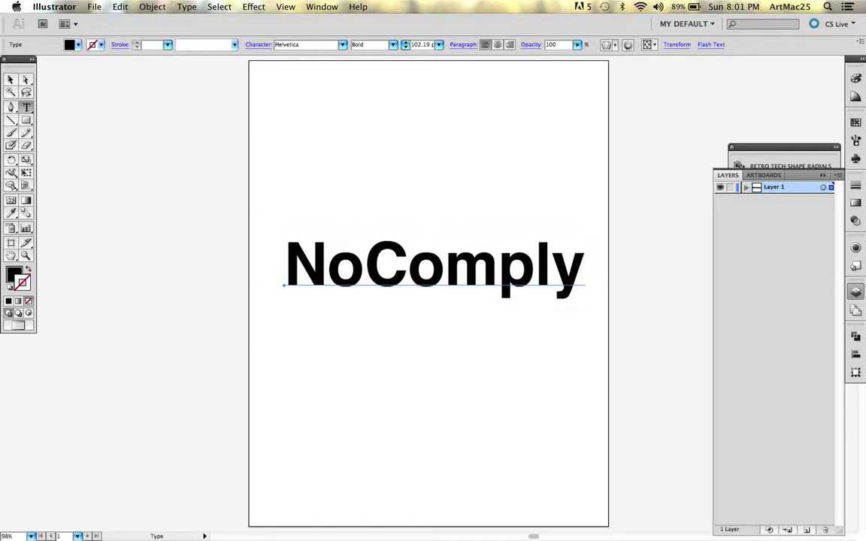
left_click_drag(585, 267, 285, 266)
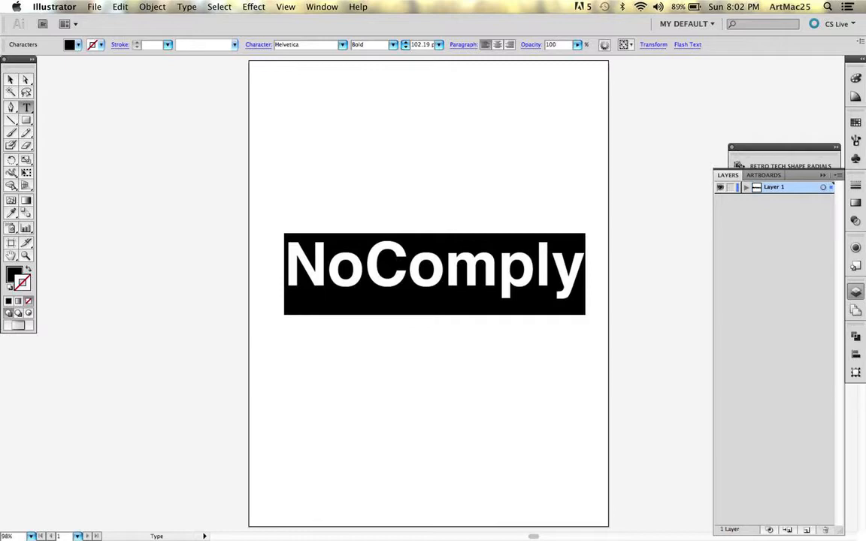
type("Members")
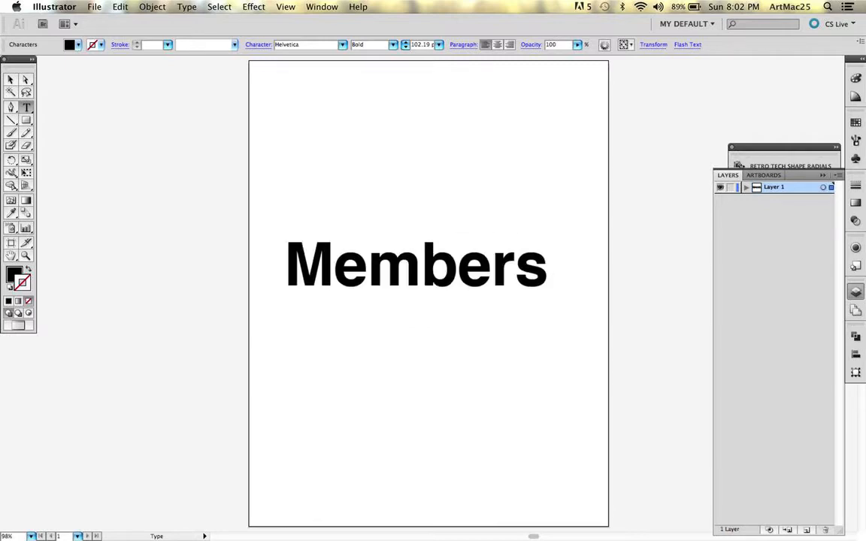
key("Return")
type("O")
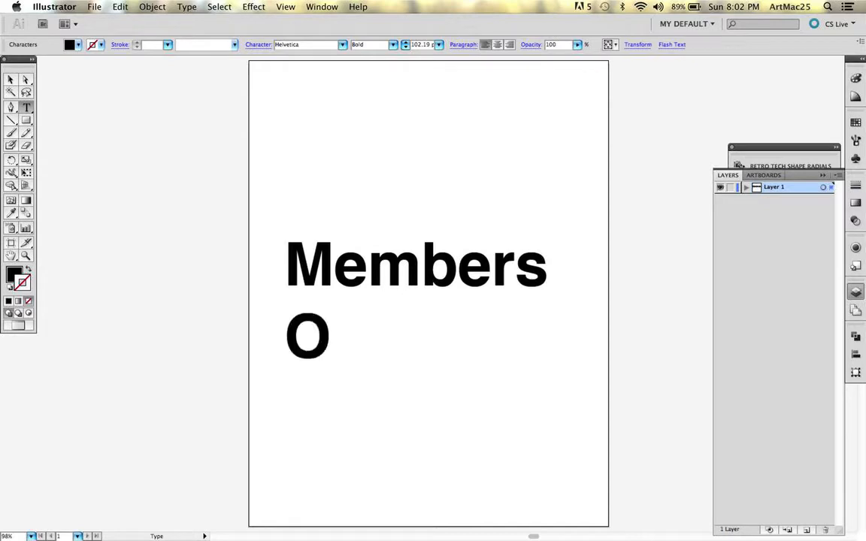
type("nly")
key("Escape")
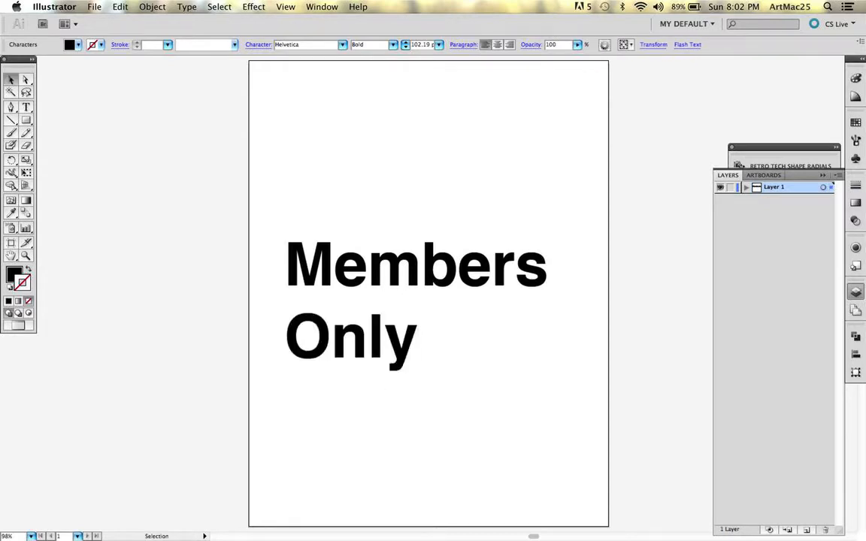
Step: Center-align the two-line "Members Only" text and move it back onto the upper middle of the artboard
left_click(400, 336)
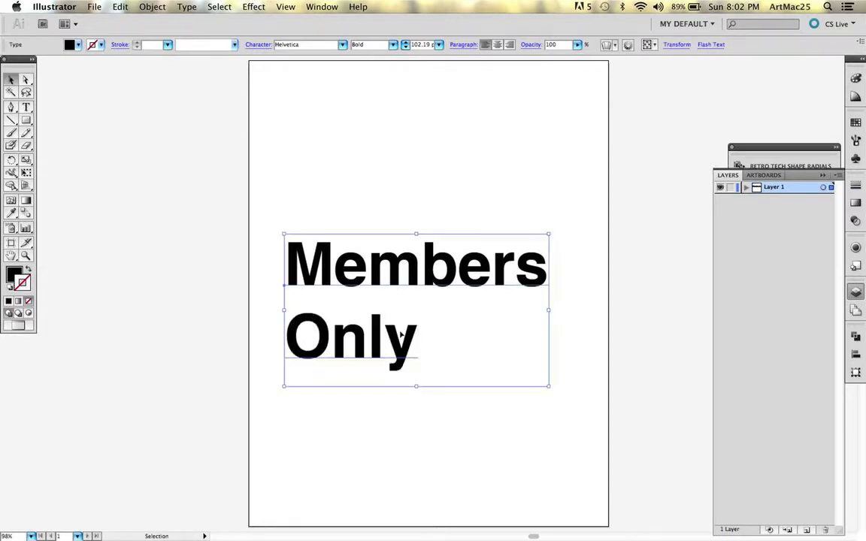
left_click(498, 44)
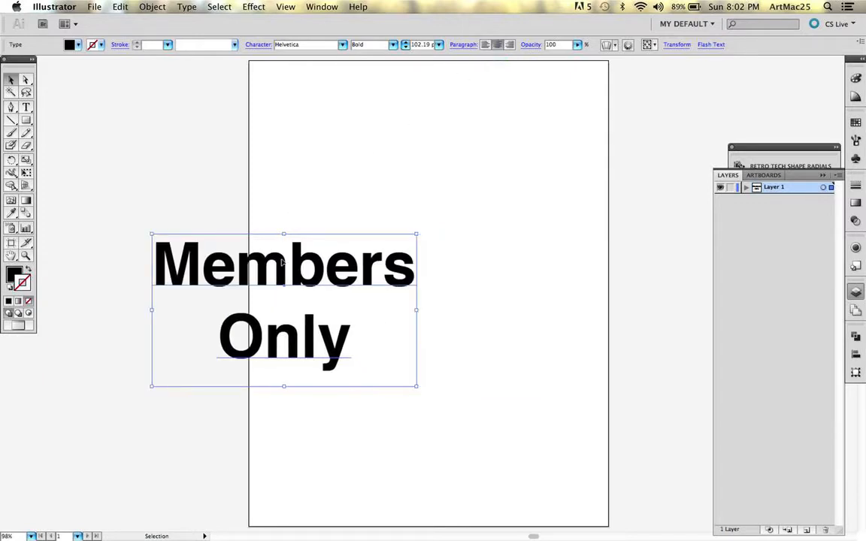
left_click_drag(353, 239, 426, 223)
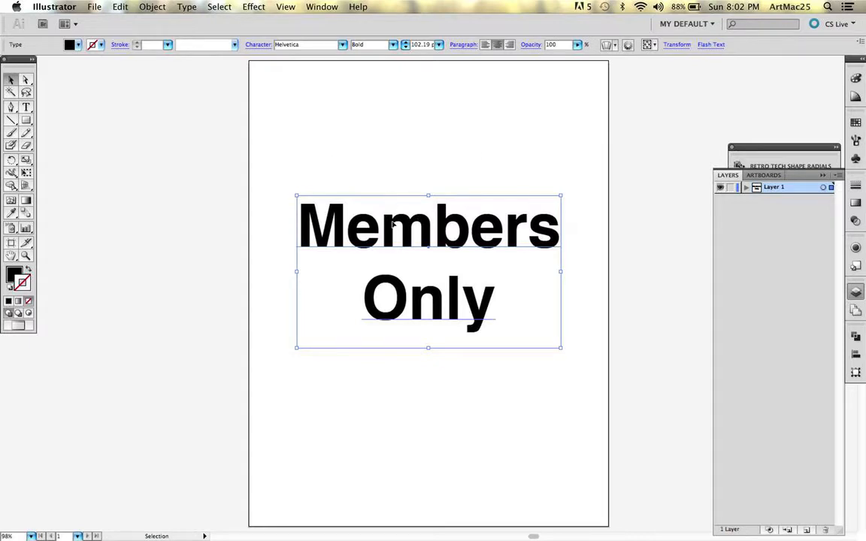
Step: Convert the "Members Only" text to outlines
left_click(152, 8)
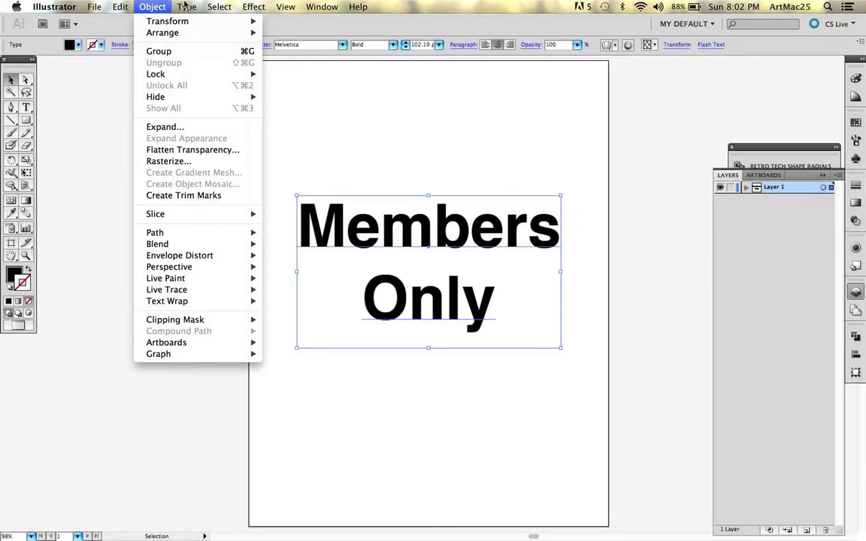
mouse_move(189, 8)
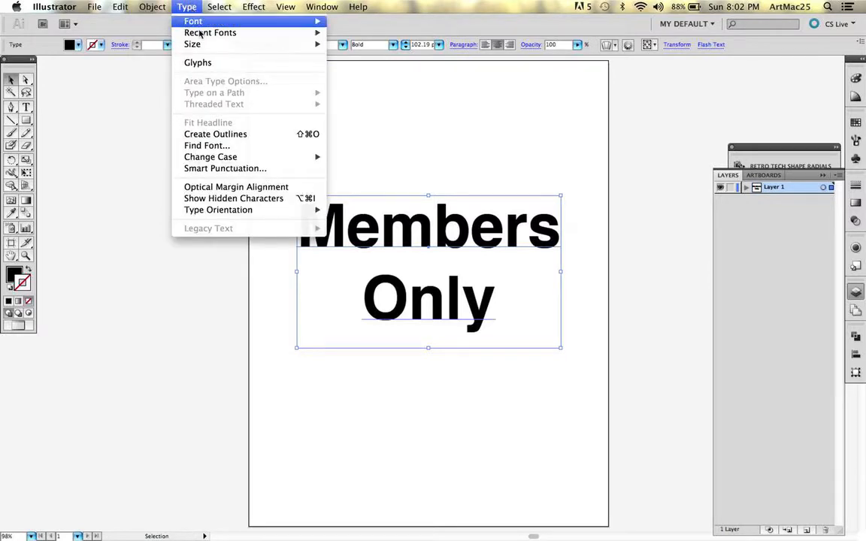
left_click(213, 135)
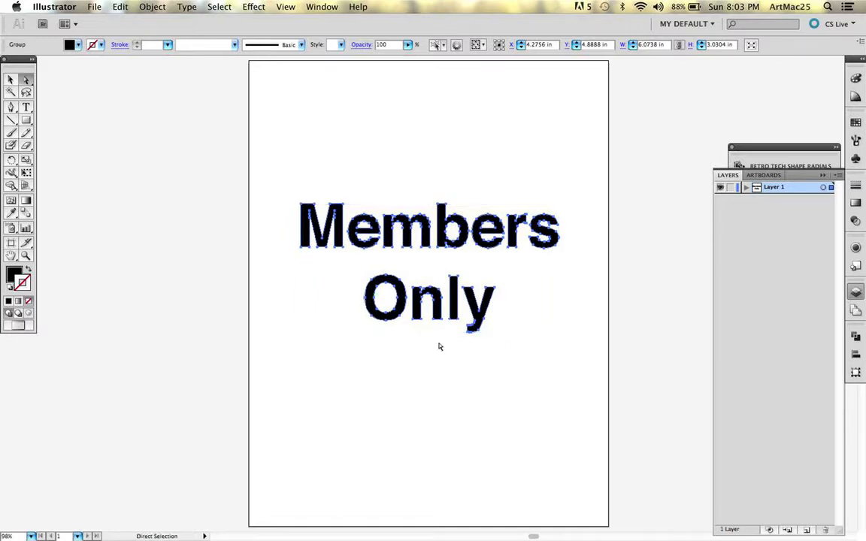
Step: Pull the M's upper-left corner anchor point up and outward to about X 0.64 in, Y 3.03 in
key("z")
left_click_drag(281, 188, 346, 257)
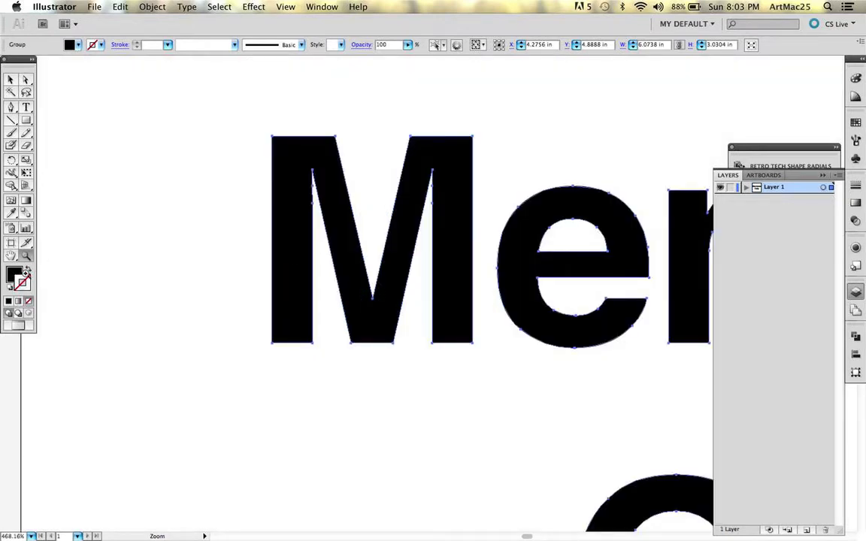
key("a")
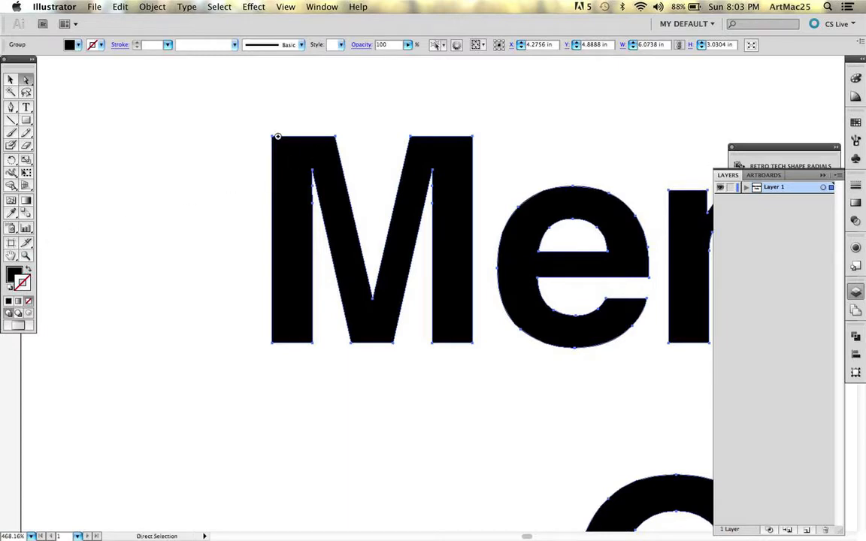
left_click(274, 139)
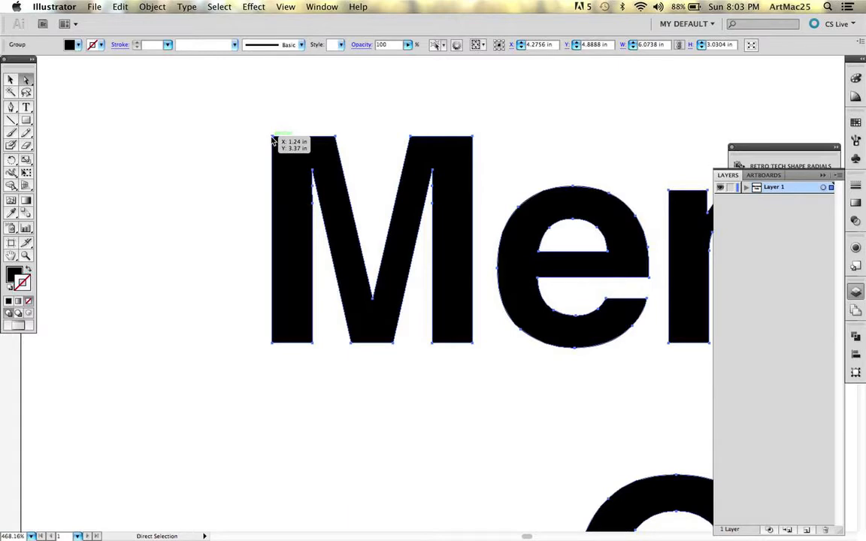
left_click(274, 140)
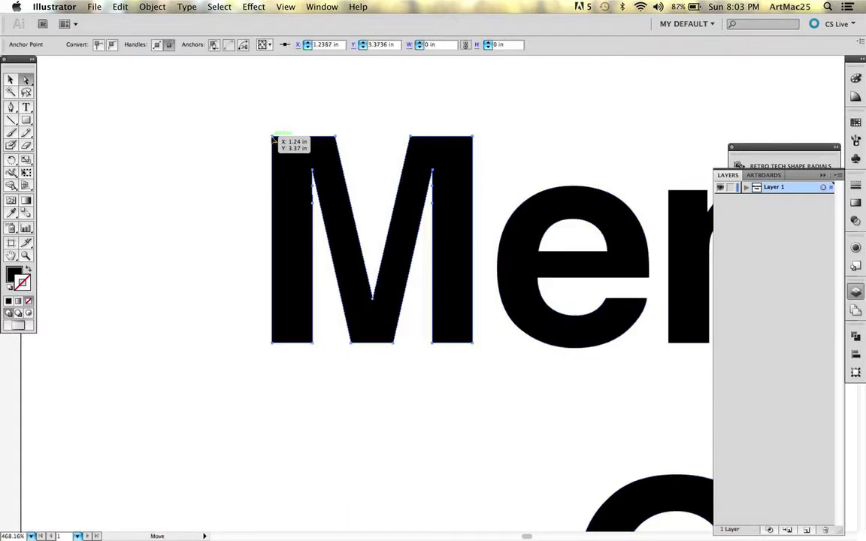
left_click_drag(274, 140, 153, 70)
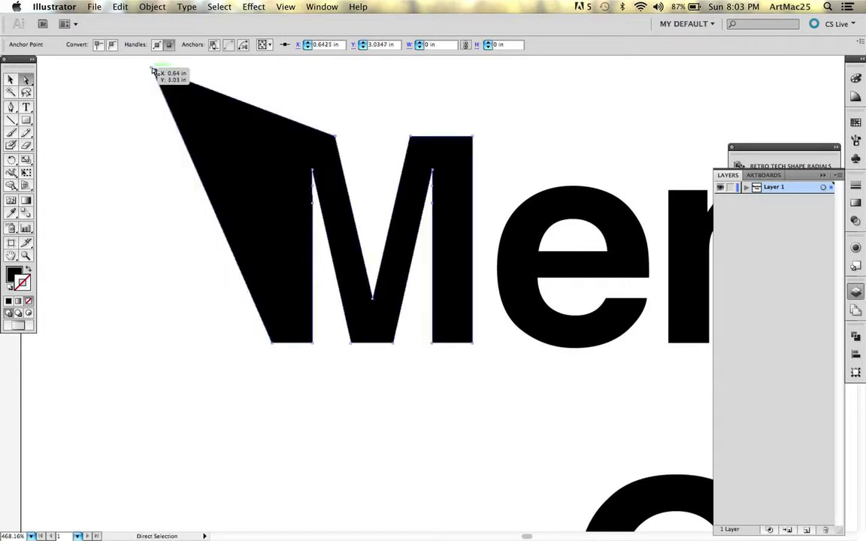
Step: Try deleting the M's pulled-out corner anchor point and undo the deletion
scroll(185, 108, "up", 4)
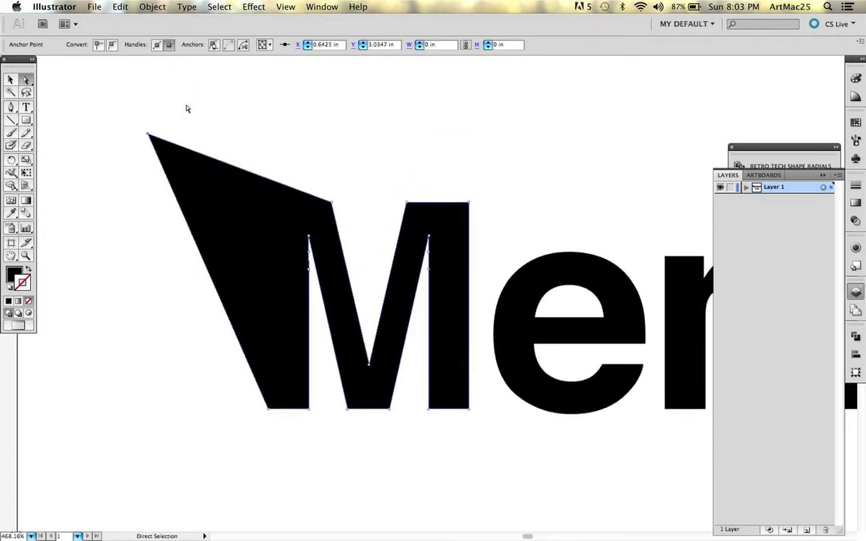
key("Delete")
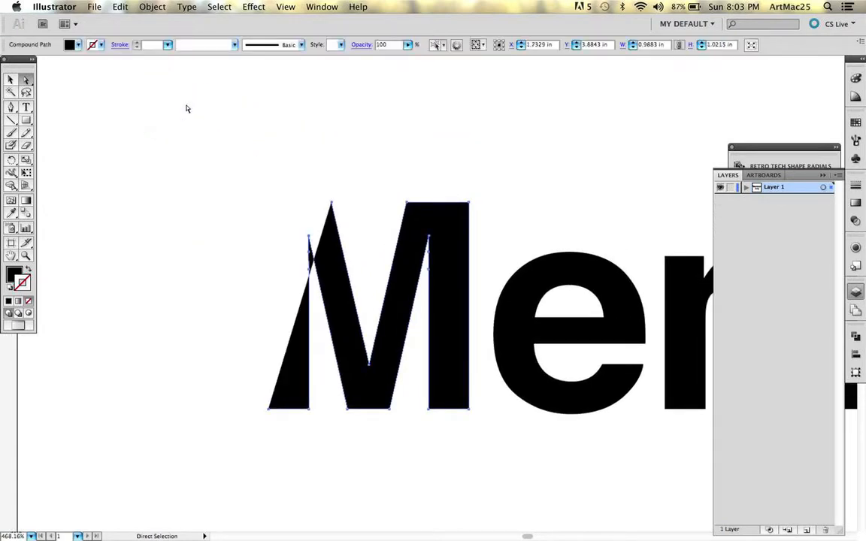
key("super+z")
Step: Add two anchor points on the M's slanted top edge and move them to about X 1.56, Y 2.98 in and X 1.15, Y 3.51 in
key("plus")
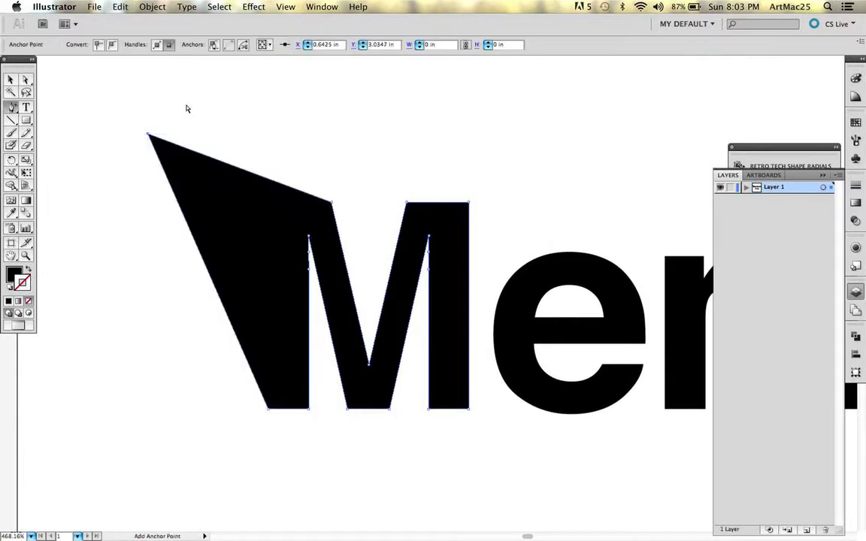
left_click(200, 156)
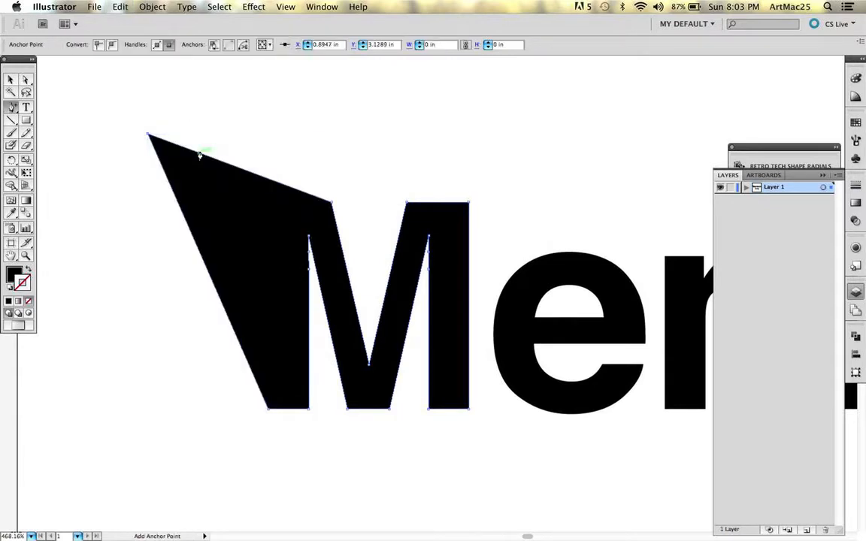
left_click(265, 181)
key("a")
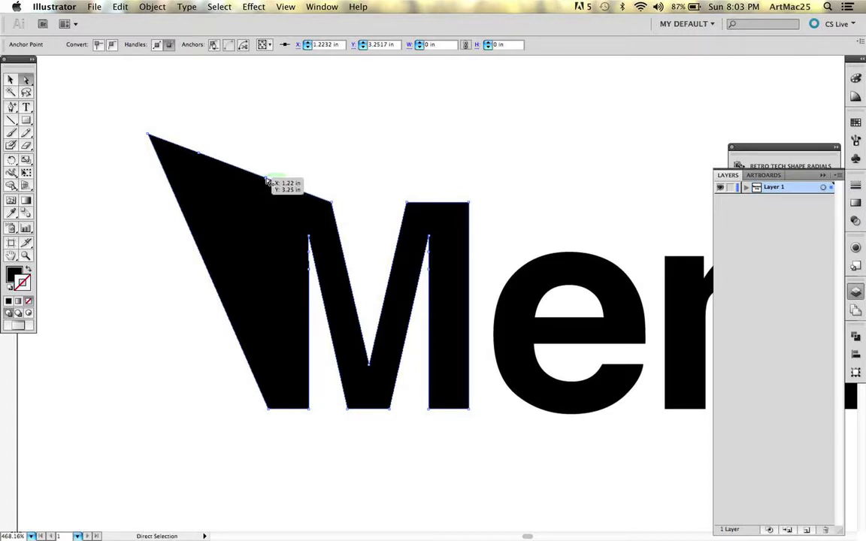
left_click_drag(266, 181, 333, 123)
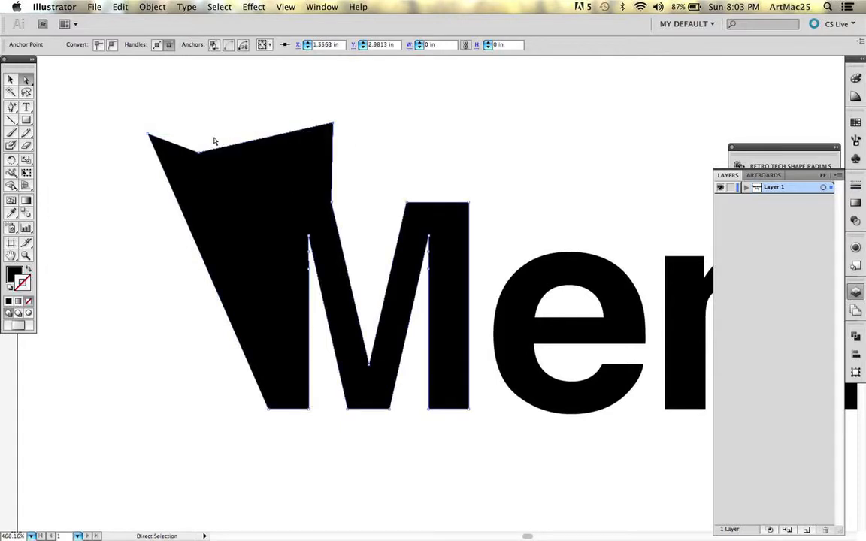
left_click_drag(199, 153, 250, 229)
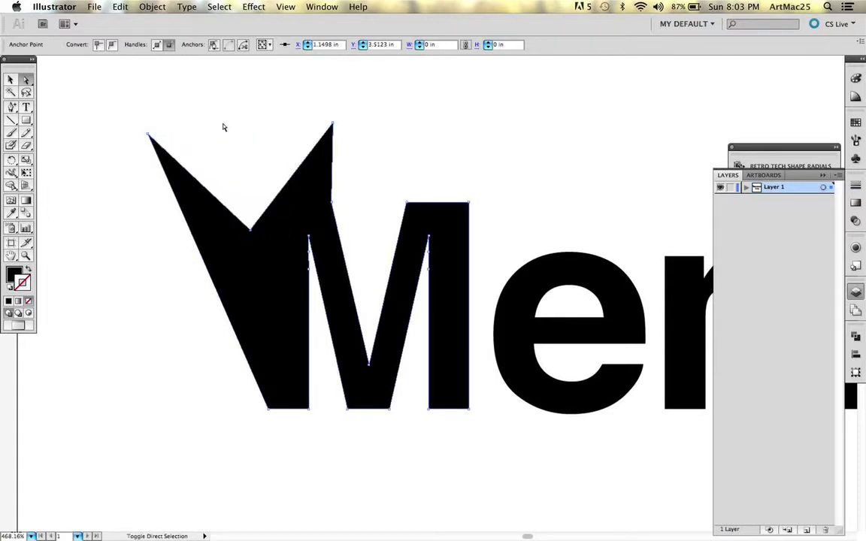
Step: Convert the M's upper corner points, from the raised peak through the central valley to the outer right corner, into smooth curves
key("shift+c")
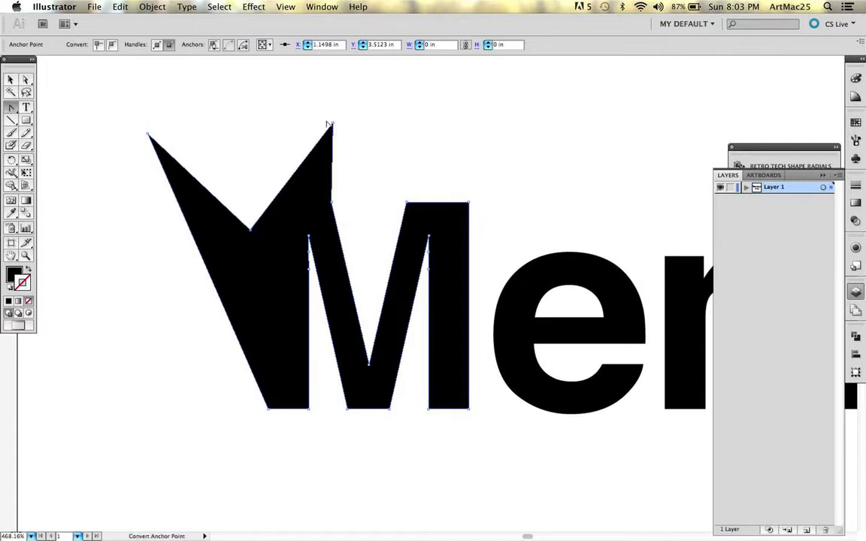
left_click_drag(334, 124, 388, 168)
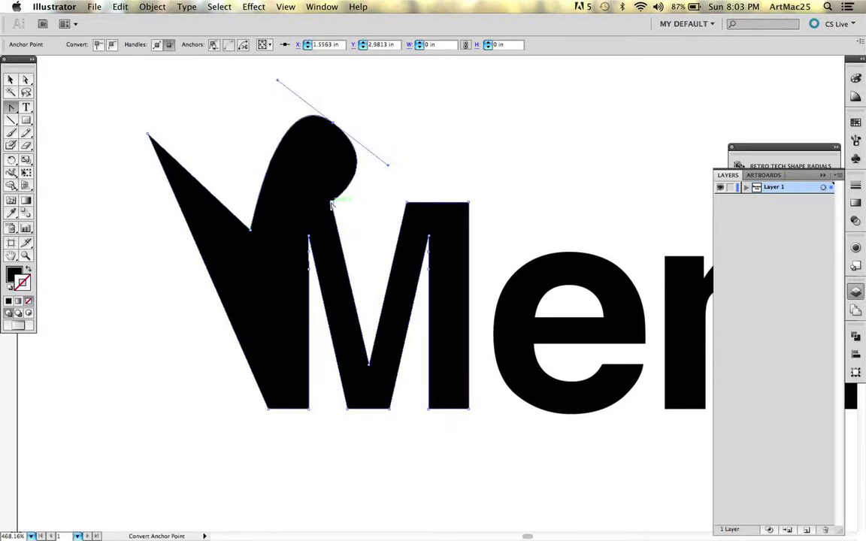
left_click_drag(332, 202, 332, 252)
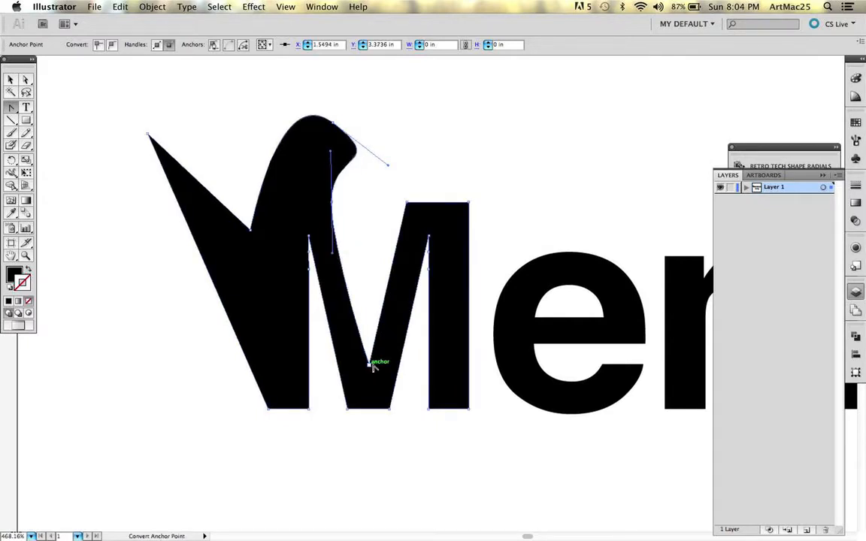
left_click_drag(370, 364, 391, 355)
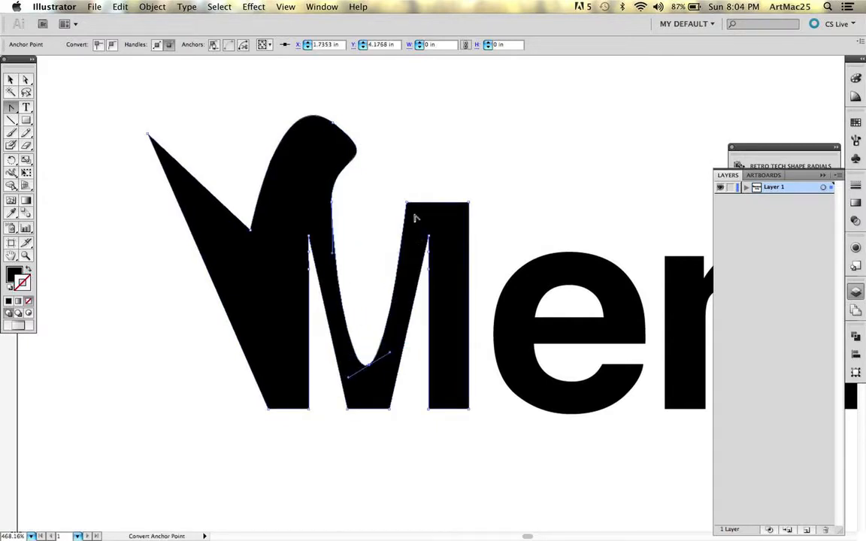
left_click_drag(407, 204, 427, 185)
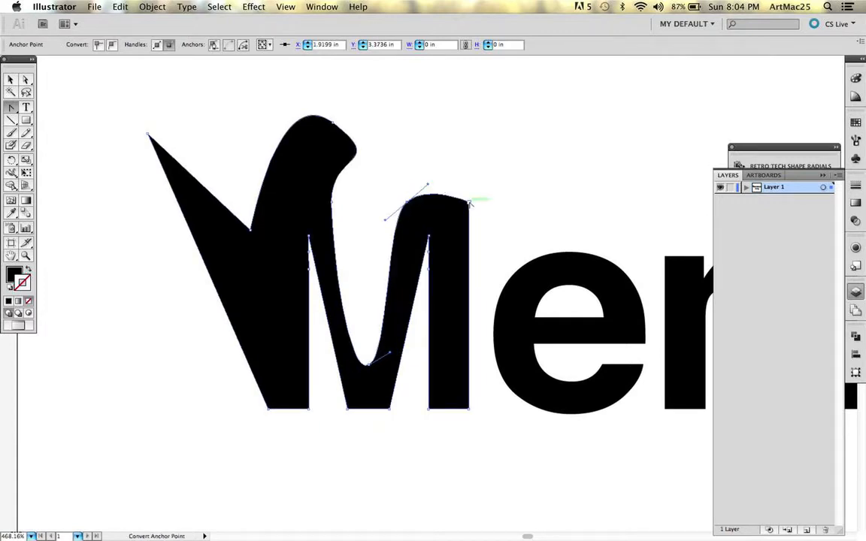
left_click_drag(470, 203, 481, 218)
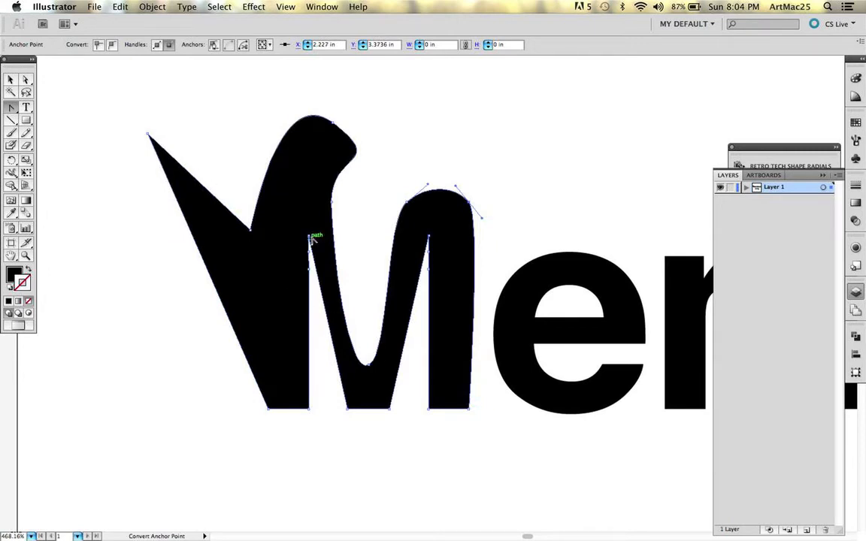
Step: Round the top of the M's left inner gap into a smooth arch and delete the extra anchor points beside it
mouse_move(313, 239)
left_mouse_down()
mouse_move(291, 227)
mouse_move(299, 237)
left_mouse_up()
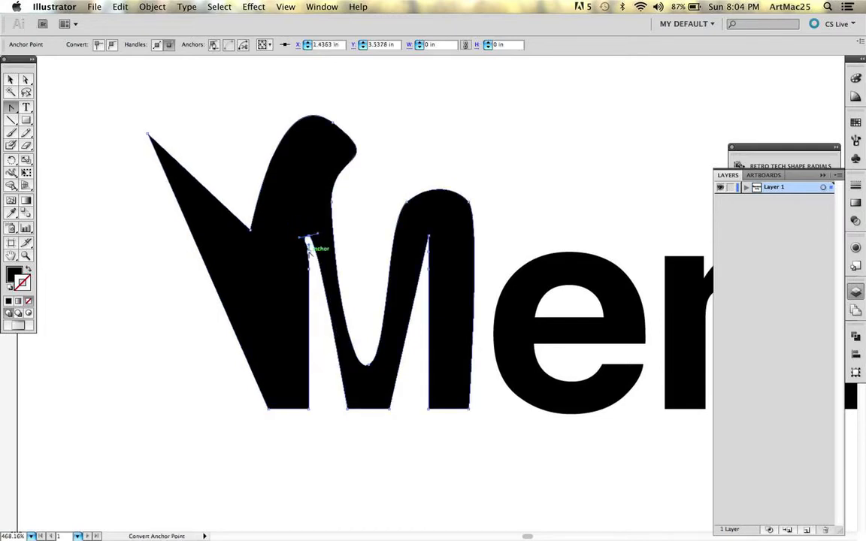
key("minus")
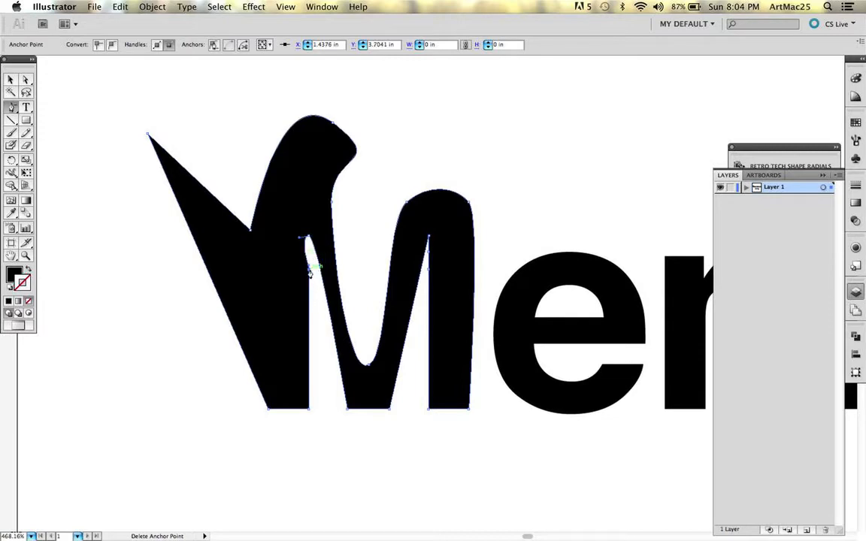
left_click(308, 273)
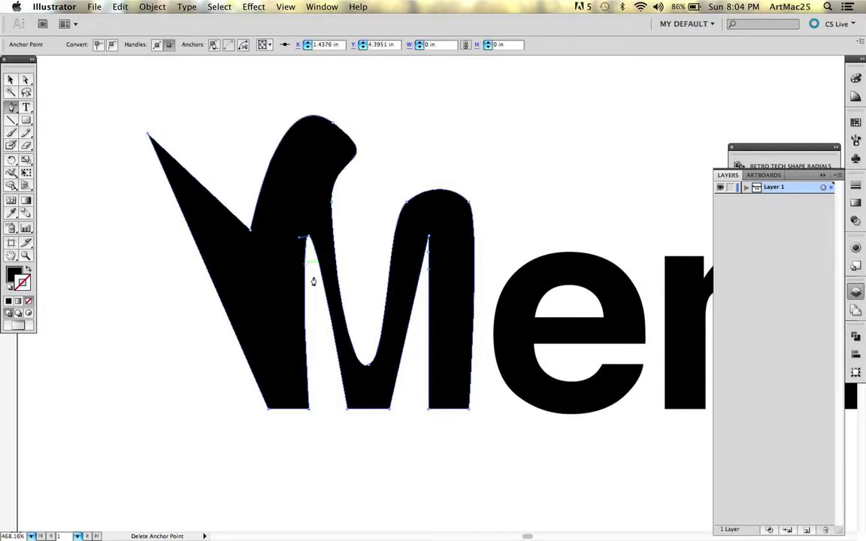
key("shift+c")
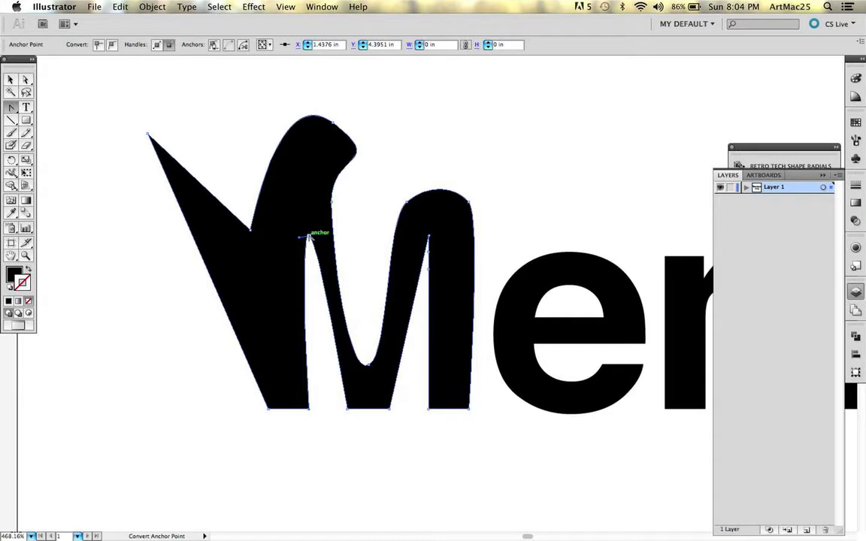
left_click_drag(308, 238, 287, 241)
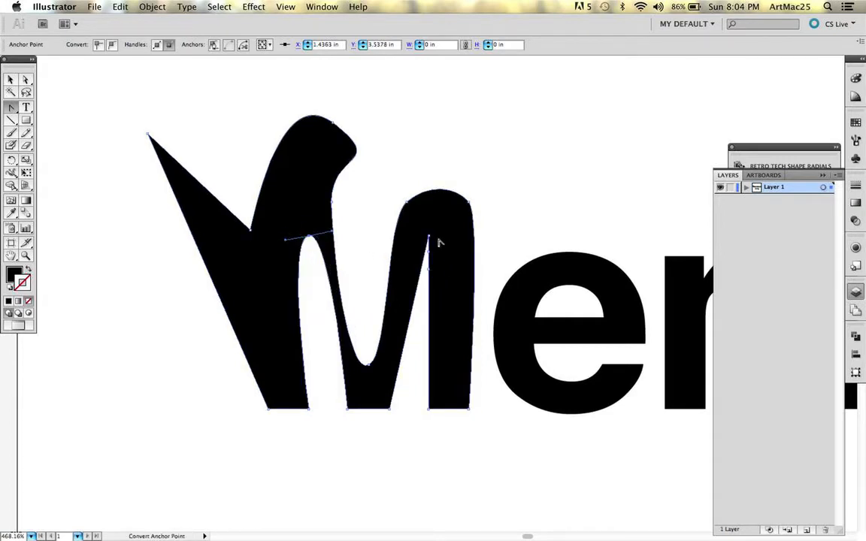
Step: Delete the extra anchor points below the peak of the M's right inner gap and round its top into a smooth arch
key("minus")
left_click(428, 254)
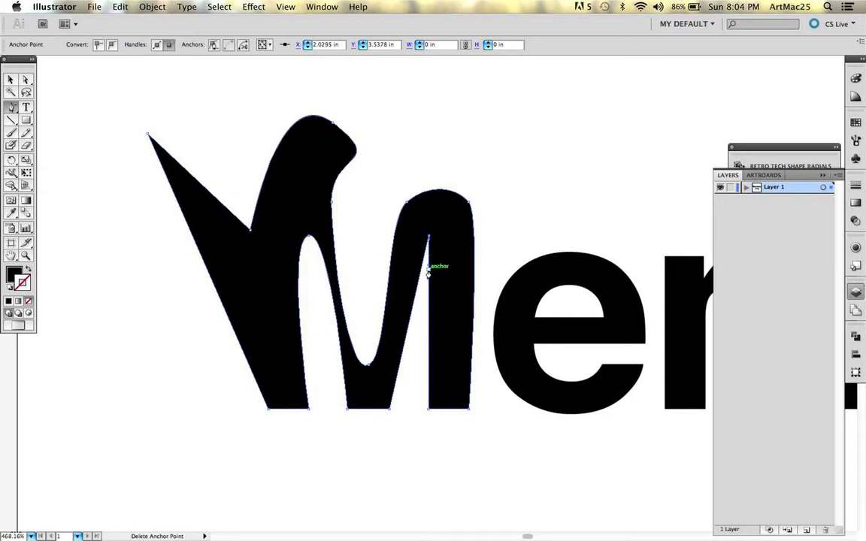
left_click(428, 268)
key("shift+c")
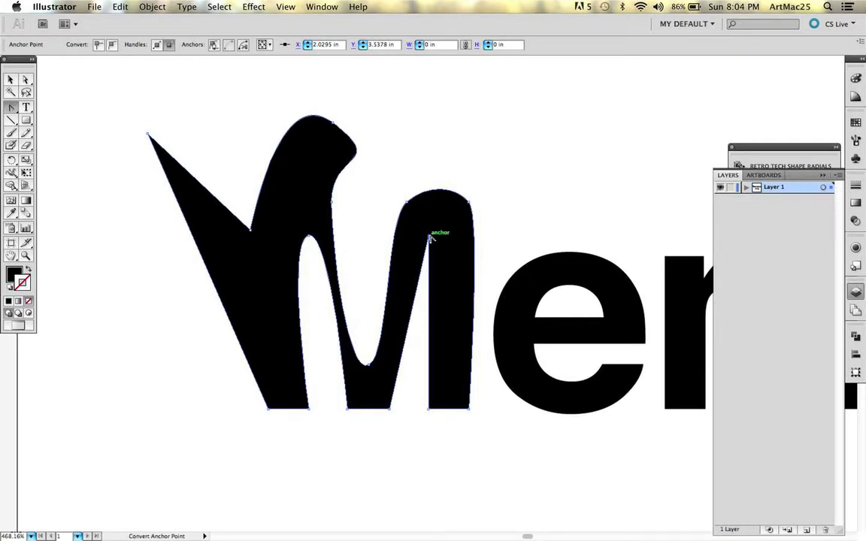
left_click_drag(429, 236, 401, 227)
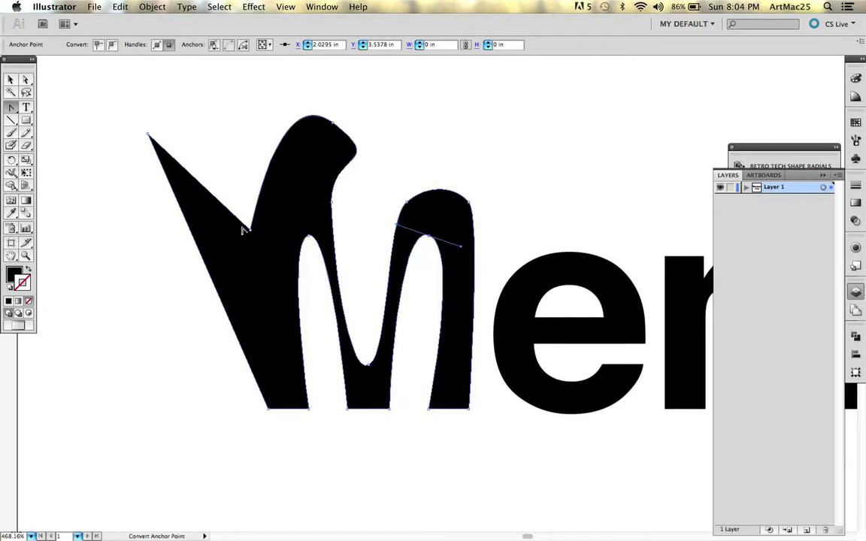
Step: Convert the corner of the M's upper-left valley and its pointed left tip into smooth curves, and deselect the letter
left_click_drag(252, 230, 285, 199)
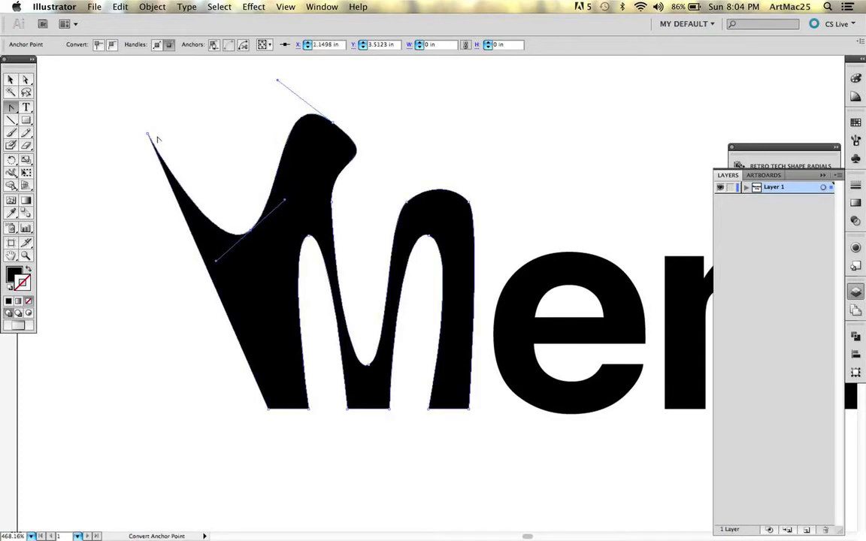
left_click_drag(148, 134, 177, 96)
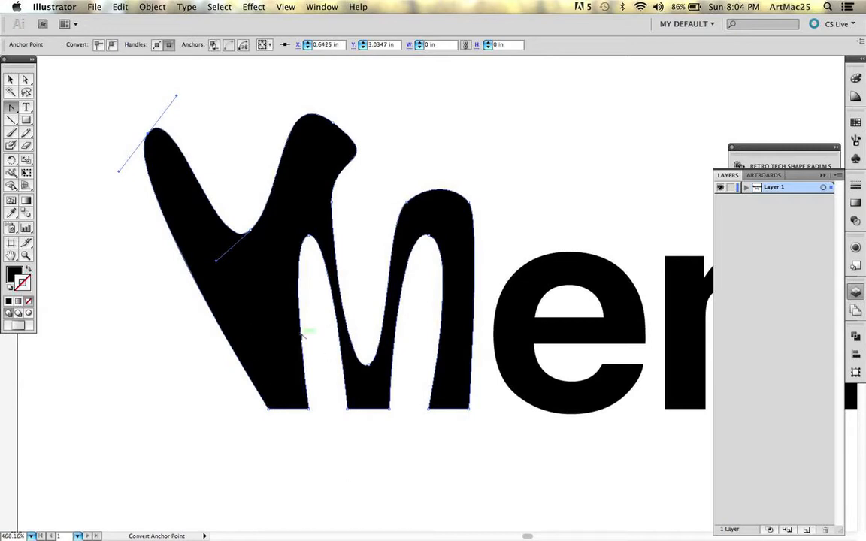
key("super+0")
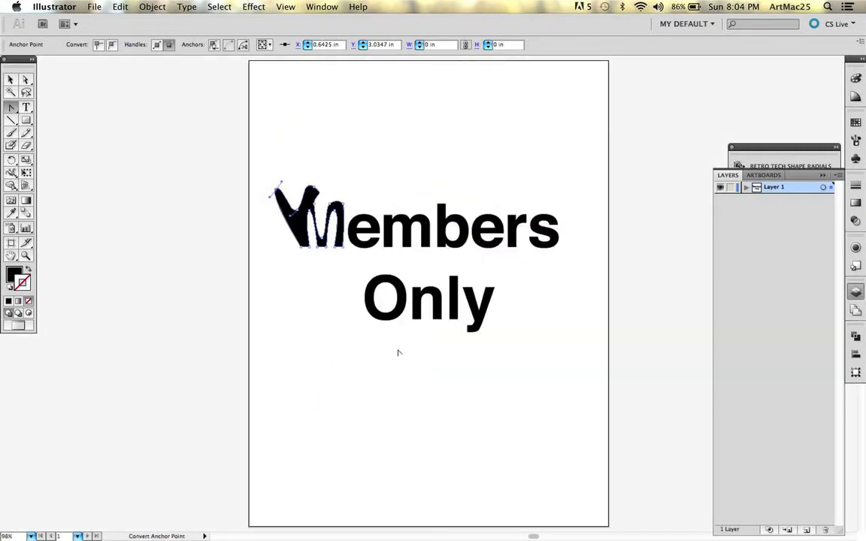
left_click(398, 352)
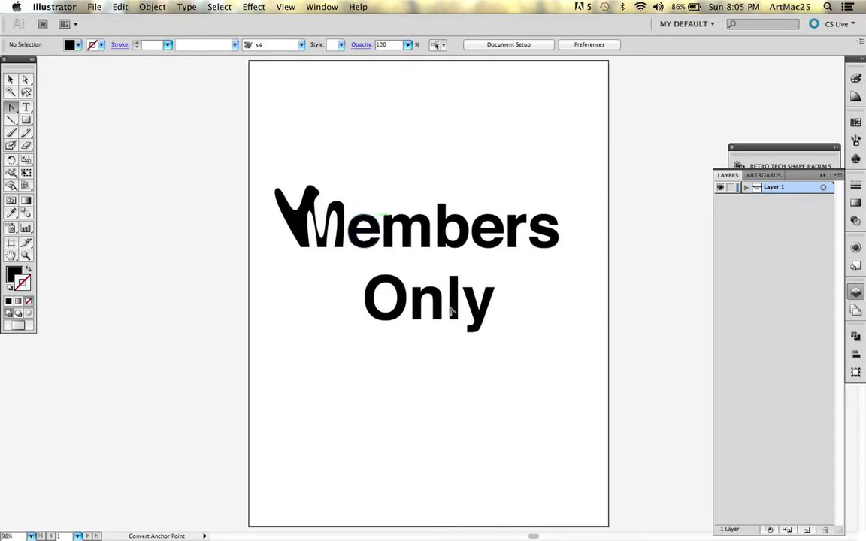
Step: Ungroup the outlined "Members Only" lettering into separate letters and deselect it
key("v")
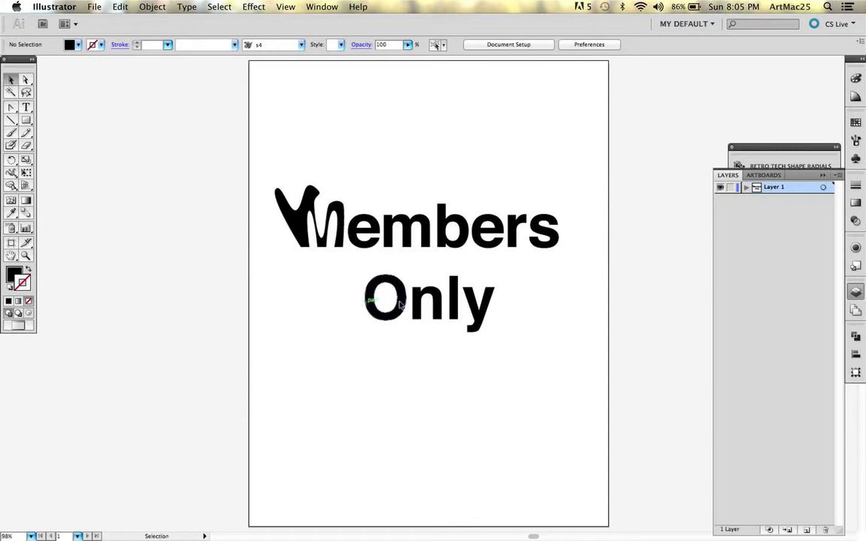
left_click(399, 282)
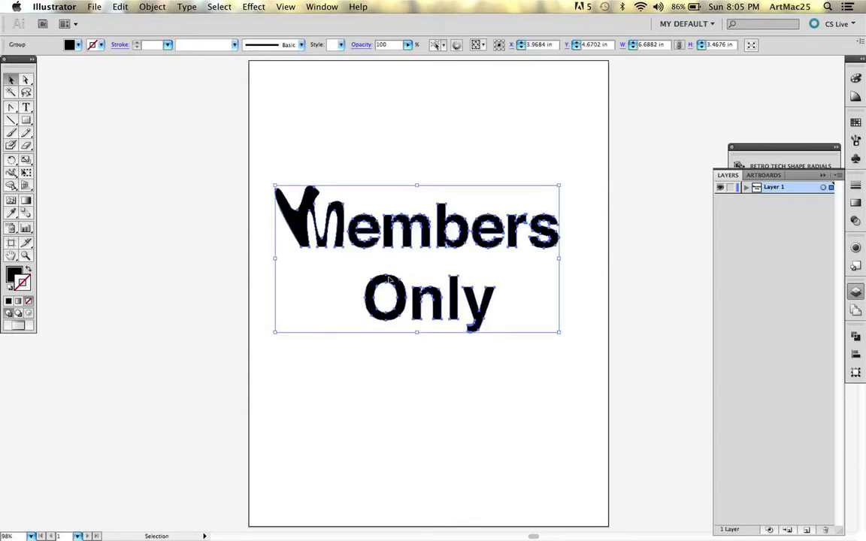
left_click(388, 422)
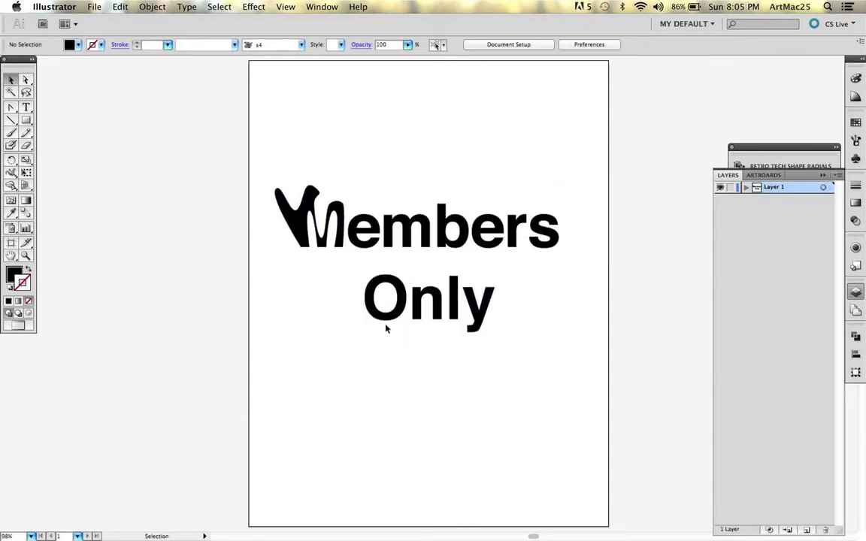
left_click(375, 303)
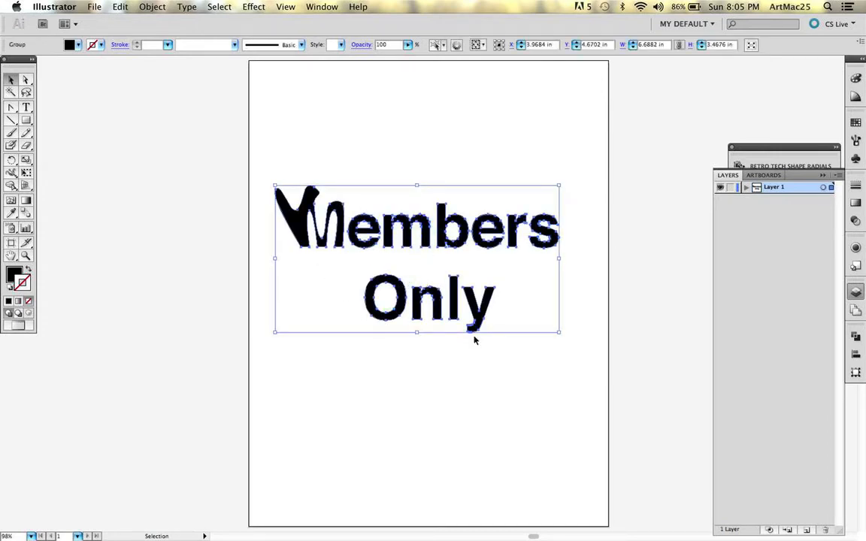
key("super+8")
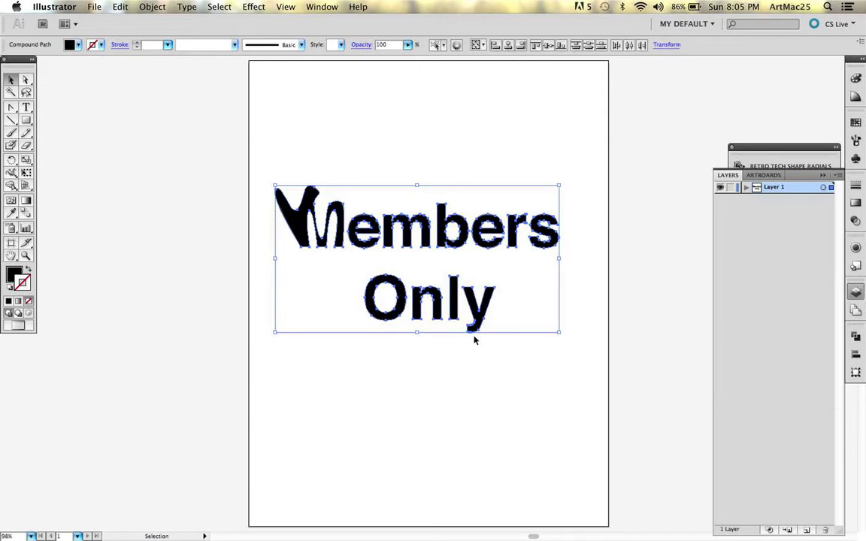
left_click(454, 394)
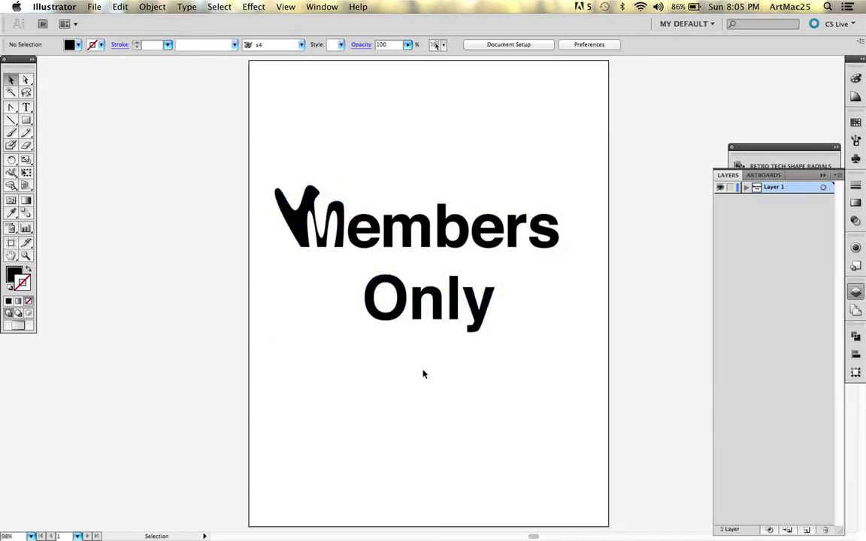
Step: Move the word "Only" straight up about 0.7 in so that it sits directly against the underside of "Members"
left_click_drag(342, 263, 530, 355)
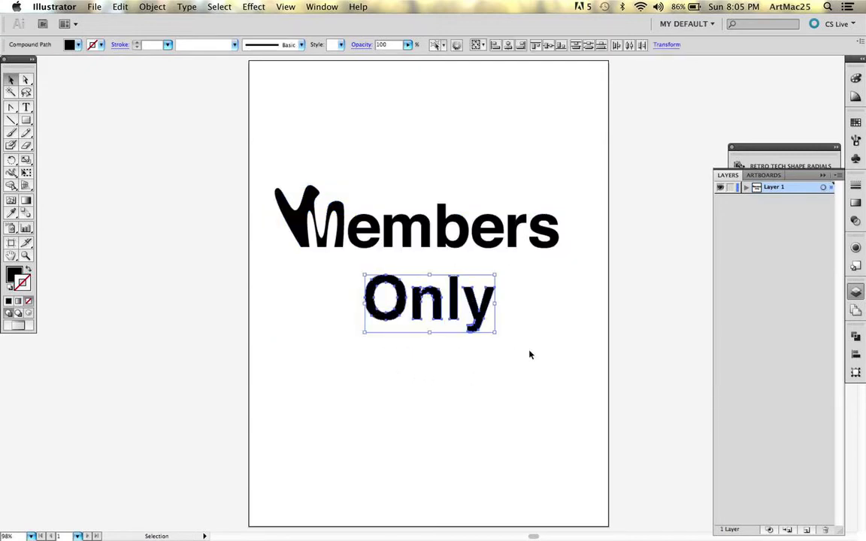
key("Up")
key("Up")
key("Up")
key("Up")
key("Up")
key("Up")
key("Up")
key("Up")
key("Up")
key("Up")
key("Up")
key("Up")
key("Up")
key("Up")
key("Up")
key("Up")
key("Up")
key("Up")
key("Up")
key("Up")
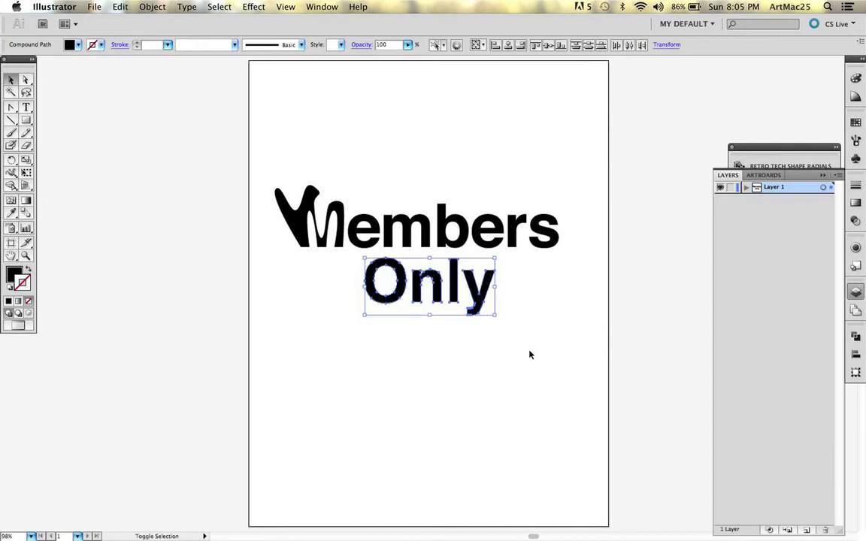
key("Up")
key("Up")
key("Up")
key("Up")
key("Up")
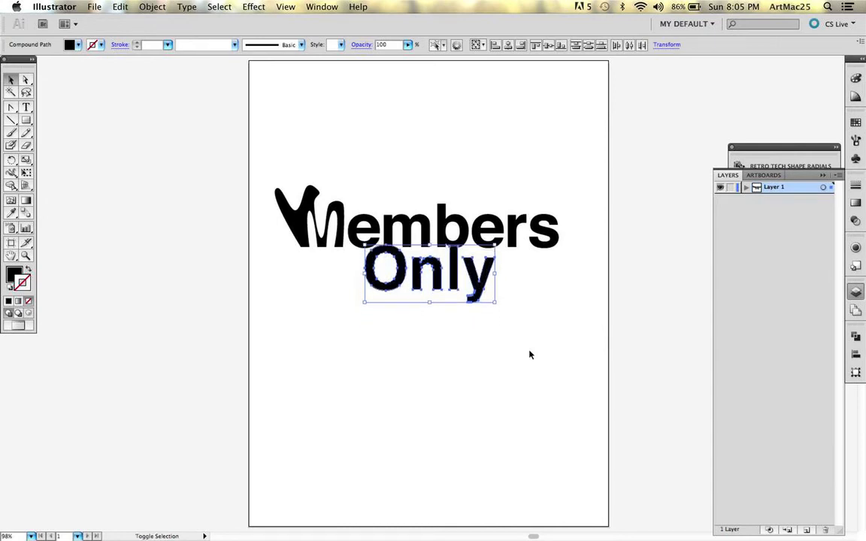
left_click(529, 355)
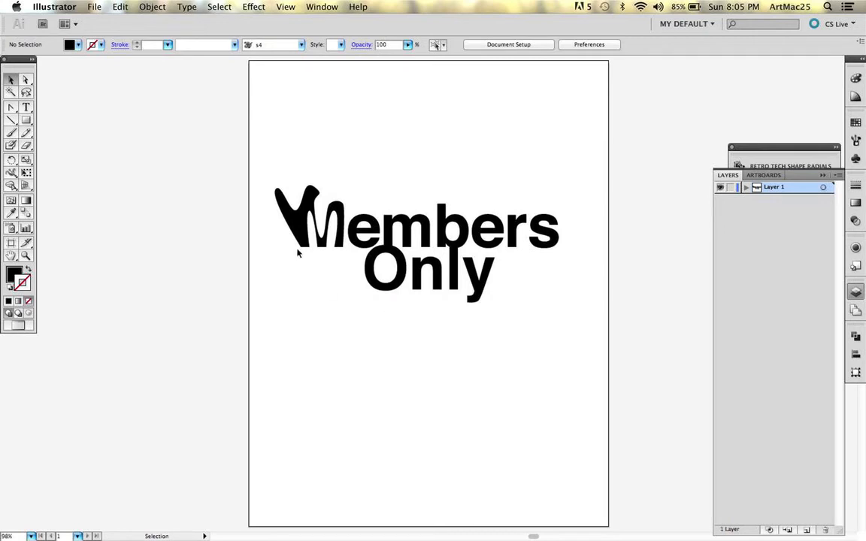
Step: Fill all the letters of both words with a dark red of about C 17, M 100, Y 93, K 8
left_click_drag(251, 174, 586, 319)
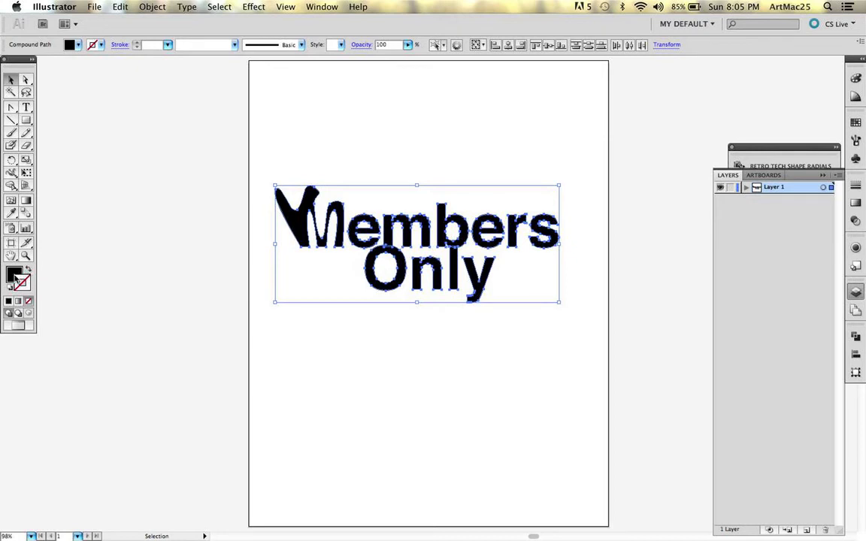
left_click(10, 275)
left_click(12, 273)
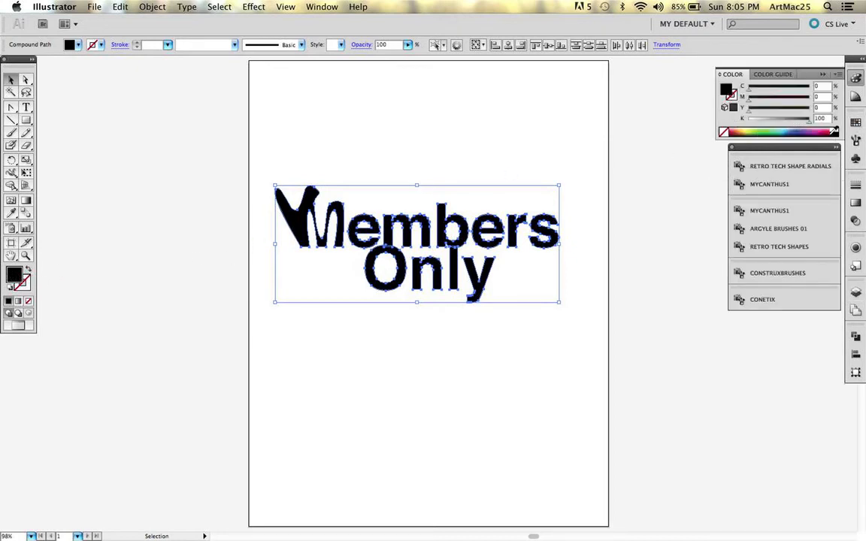
left_click(762, 131)
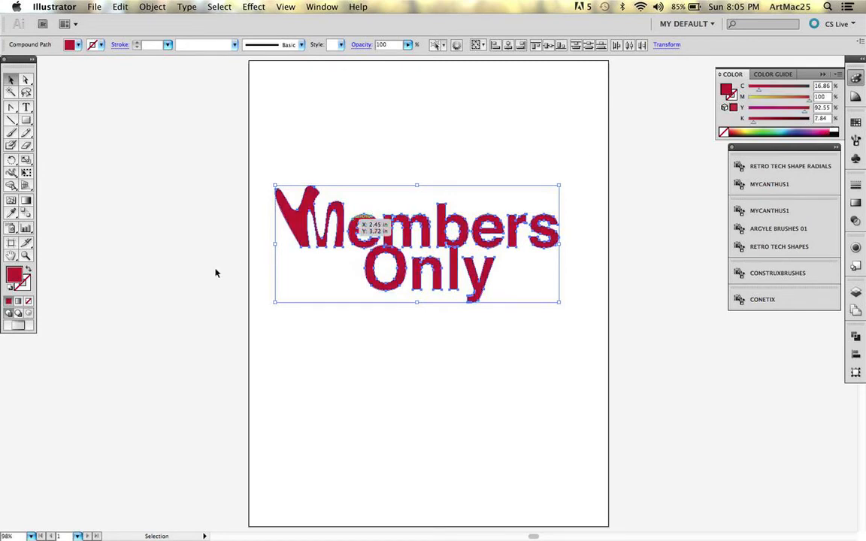
Step: Give all the letters a 4 pt stroke in the dark navy blue swatch and deselect them
left_click(23, 286)
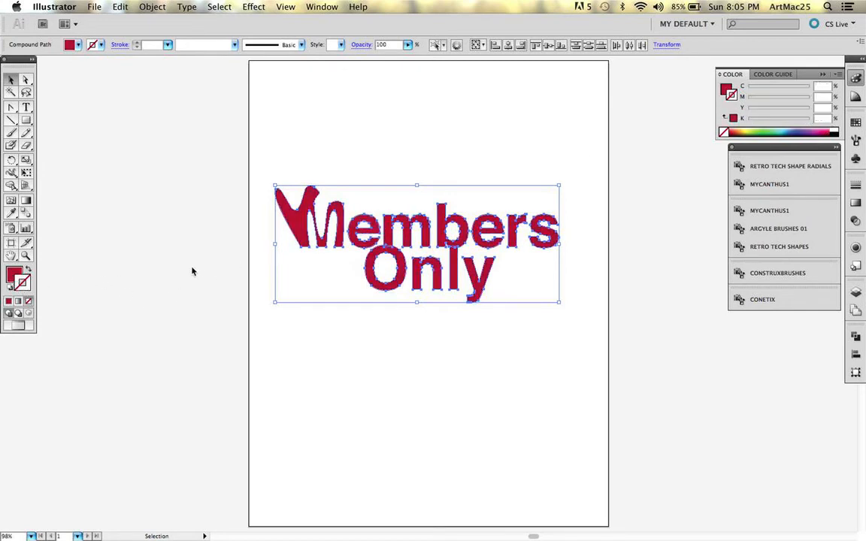
left_click(855, 122)
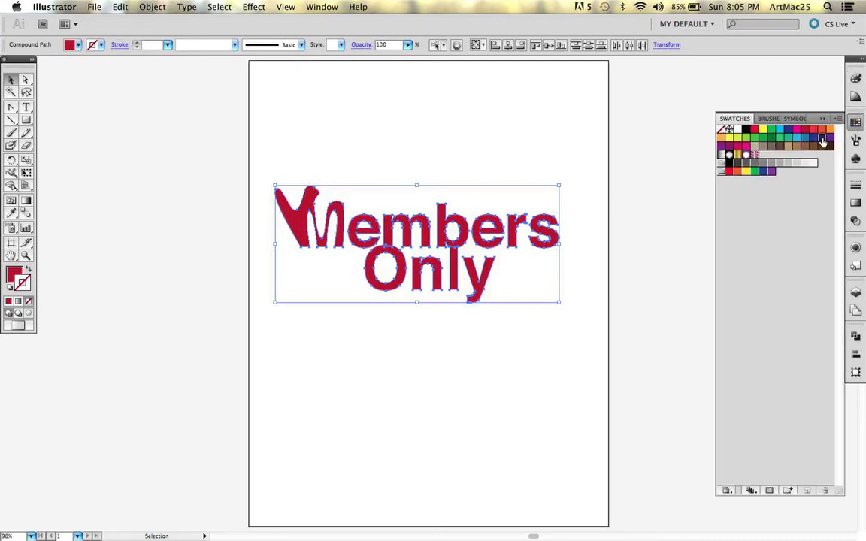
left_click(822, 138)
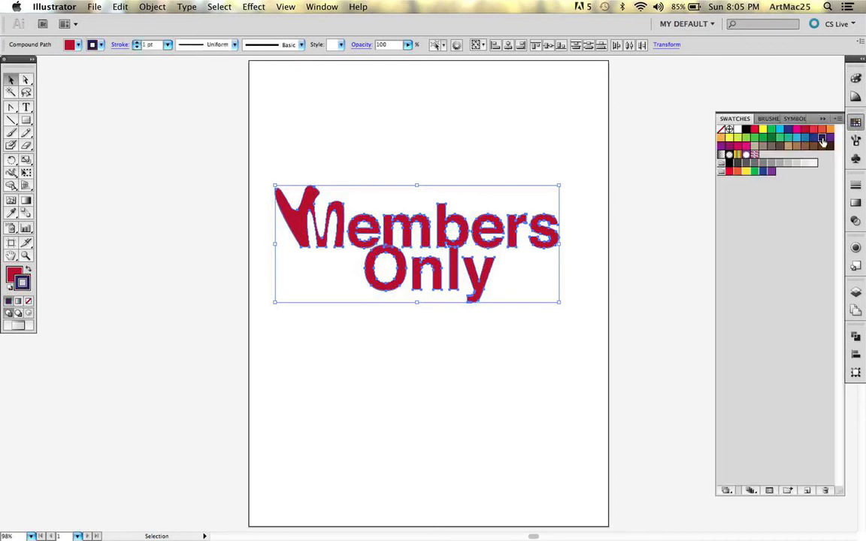
left_click(167, 45)
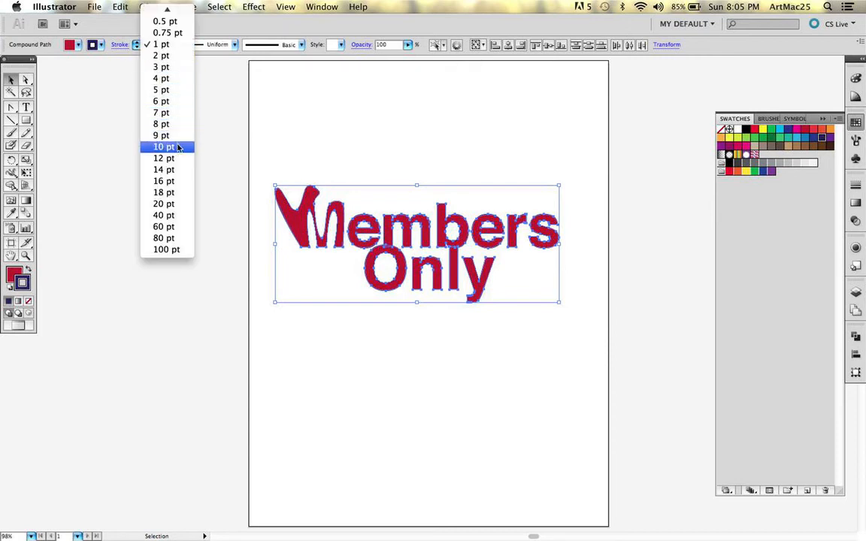
left_click(161, 78)
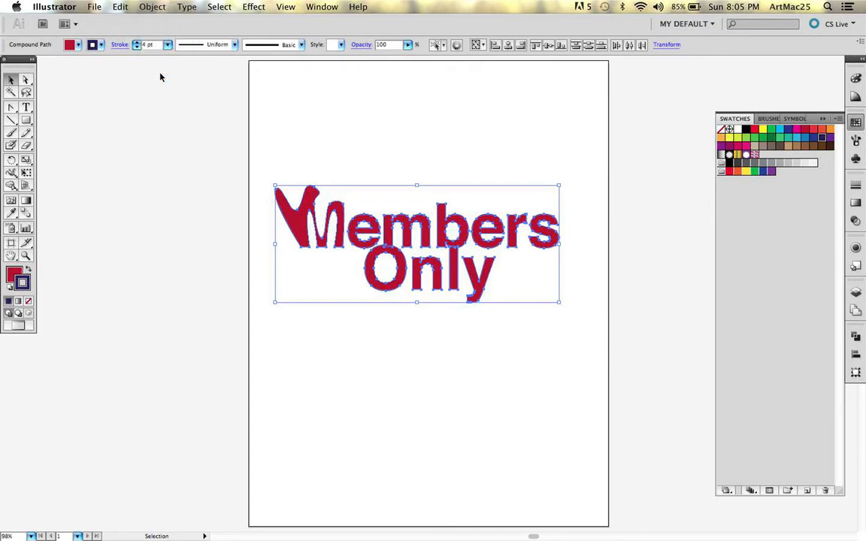
left_click(254, 126)
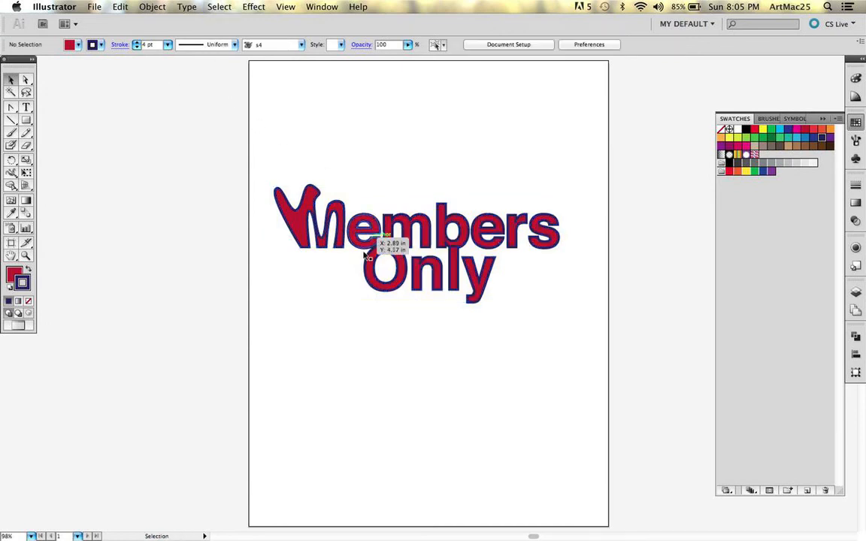